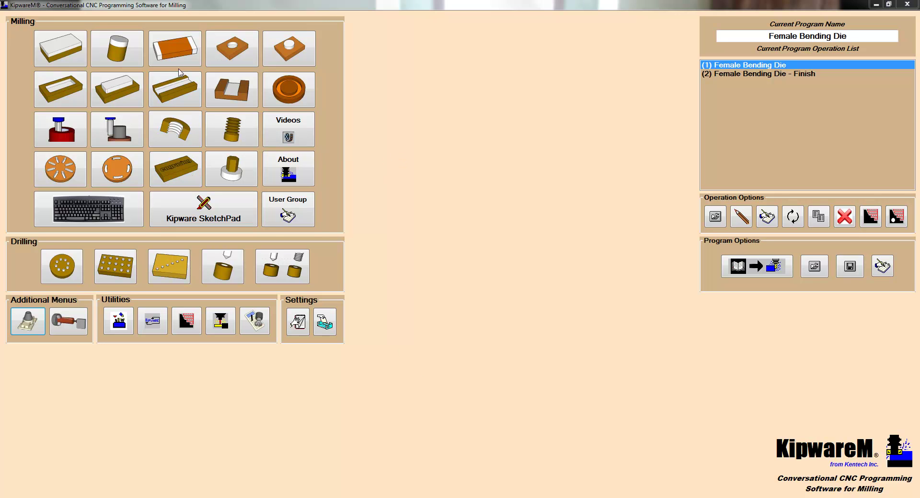
- Preview the Qualify Stock form, then close it without changes
{"action": "left_click", "coordinate": [177, 53]}
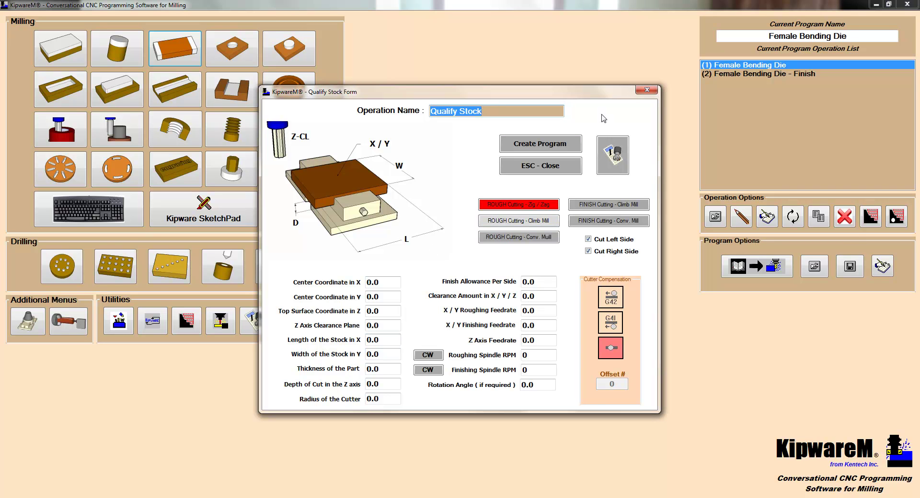
{"action": "left_click", "coordinate": [647, 91]}
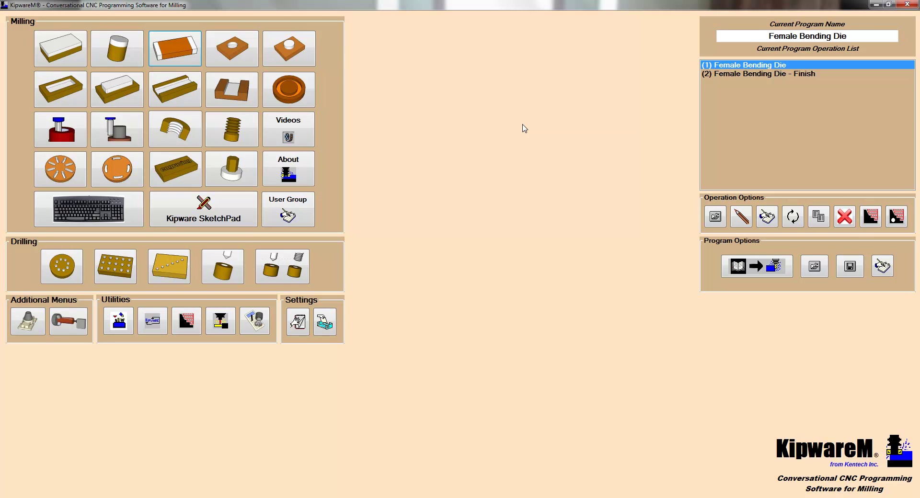
{"action": "left_click", "coordinate": [28, 321]}
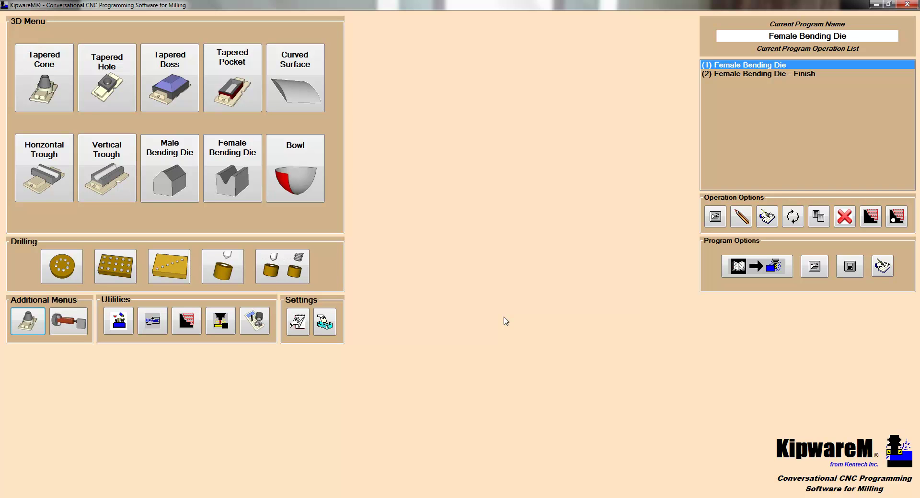
{"action": "left_click", "coordinate": [57, 70]}
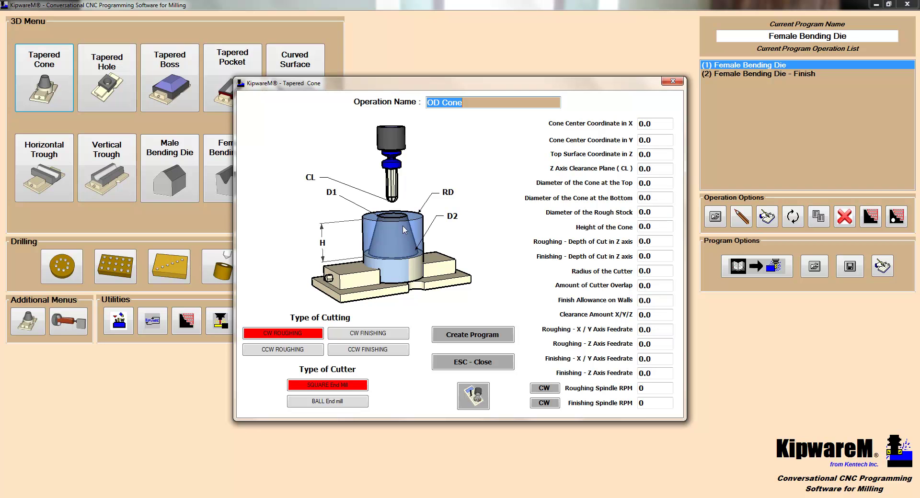
{"action": "left_click", "coordinate": [675, 83]}
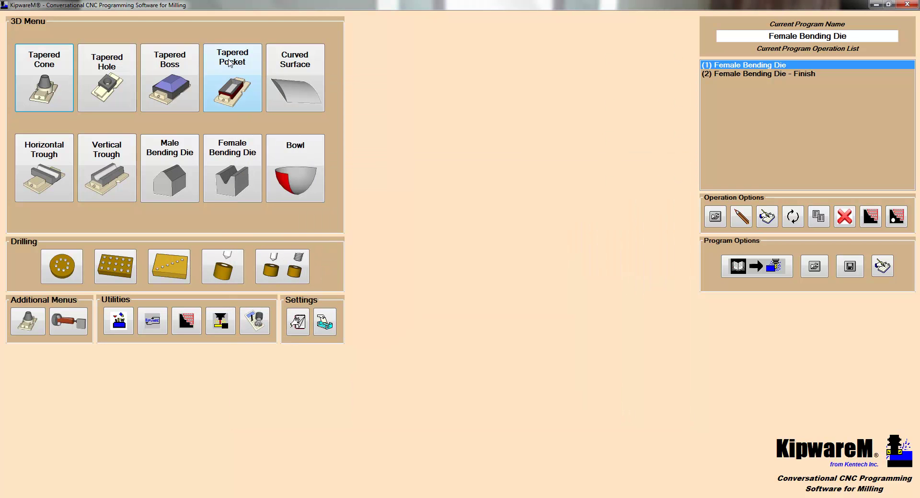
{"action": "left_click", "coordinate": [126, 79]}
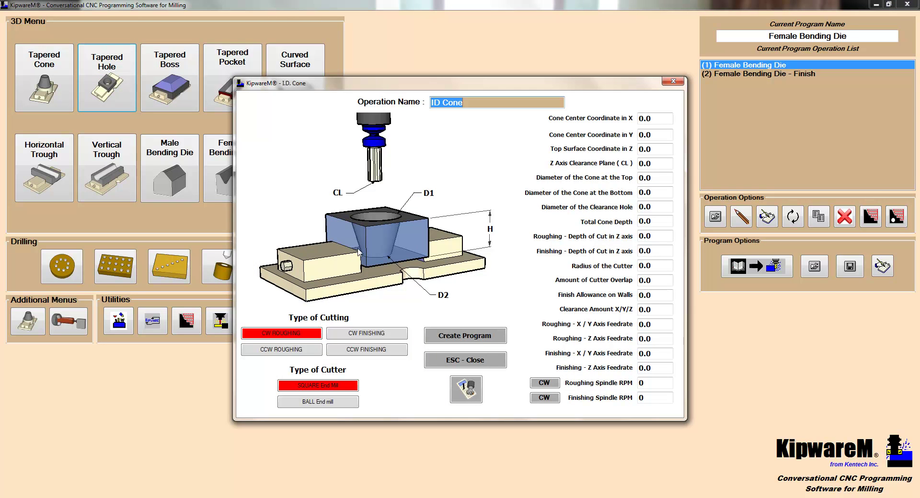
{"action": "left_click", "coordinate": [674, 82]}
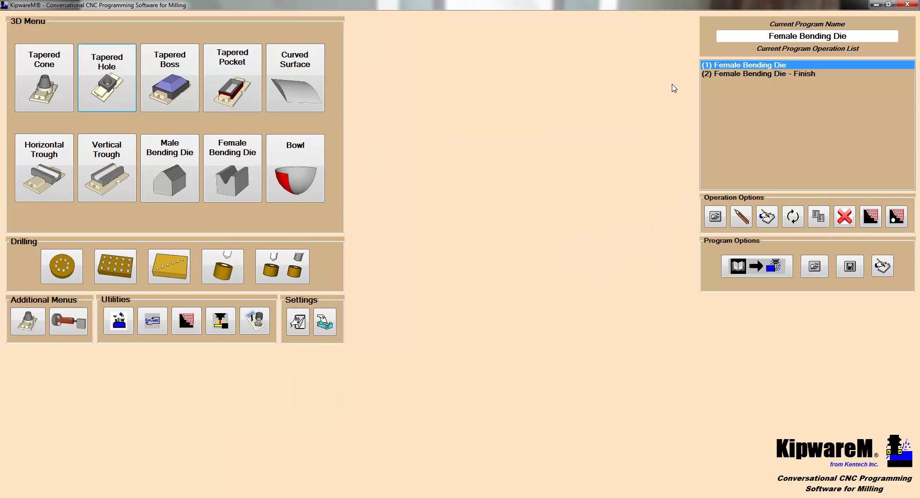
{"action": "left_click", "coordinate": [157, 88]}
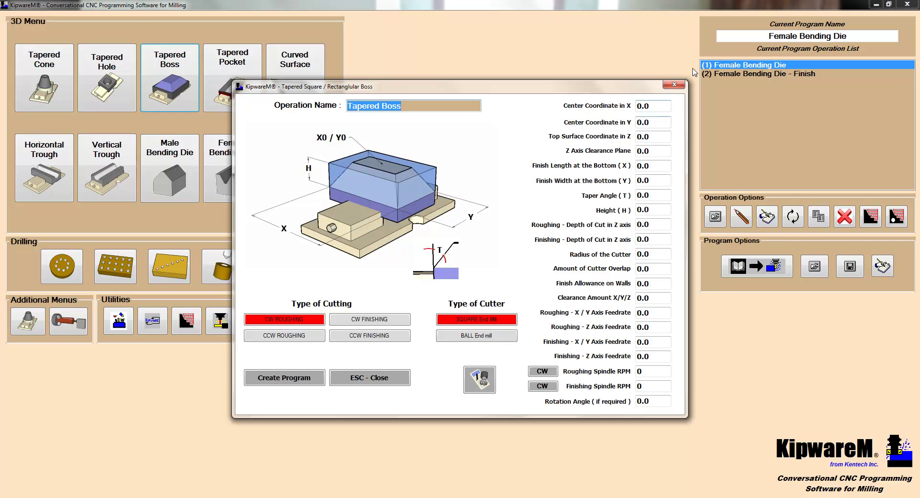
{"action": "left_click", "coordinate": [673, 84]}
{"action": "left_click", "coordinate": [213, 73]}
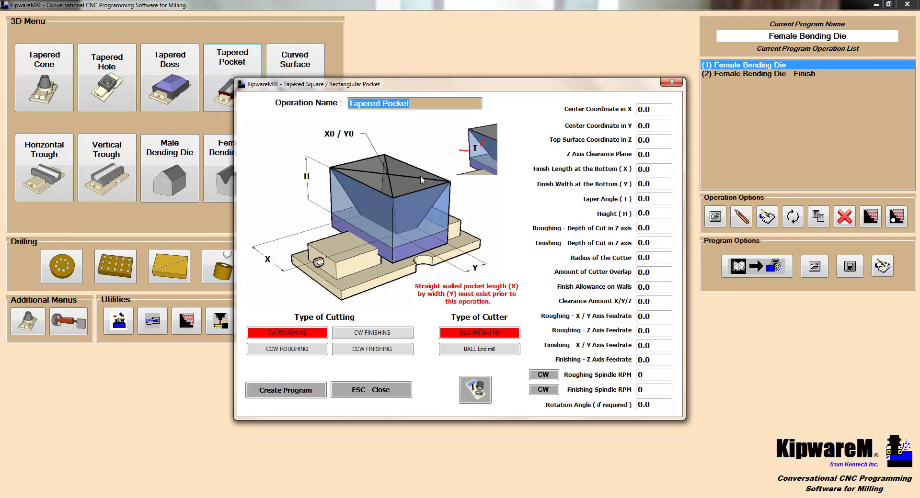
{"action": "left_click", "coordinate": [675, 84]}
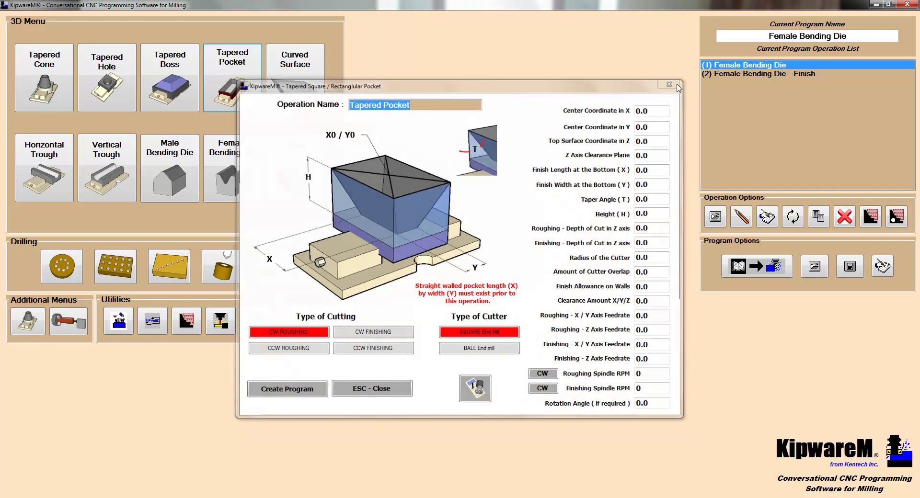
{"action": "left_click", "coordinate": [290, 82]}
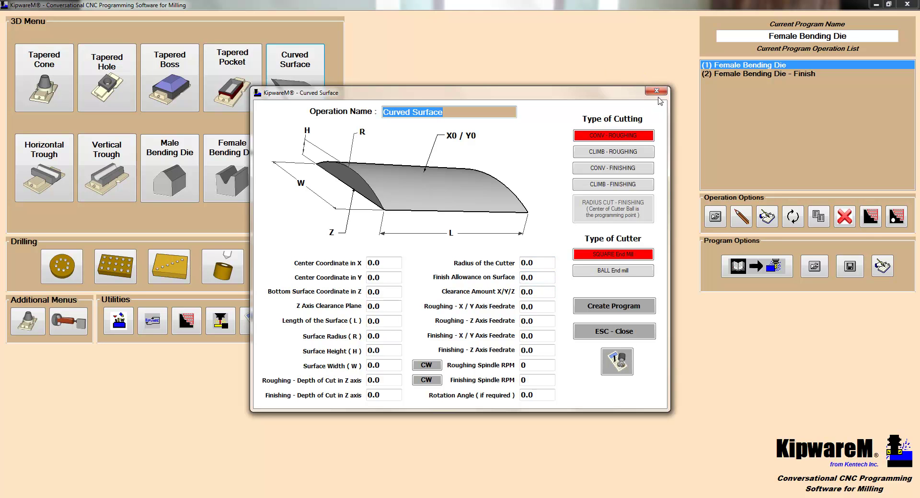
{"action": "left_click", "coordinate": [659, 93]}
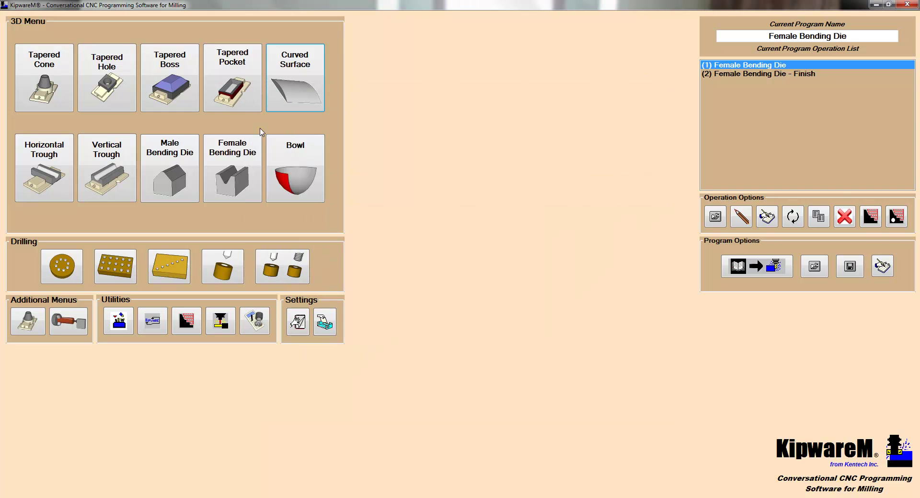
{"action": "left_click", "coordinate": [62, 162]}
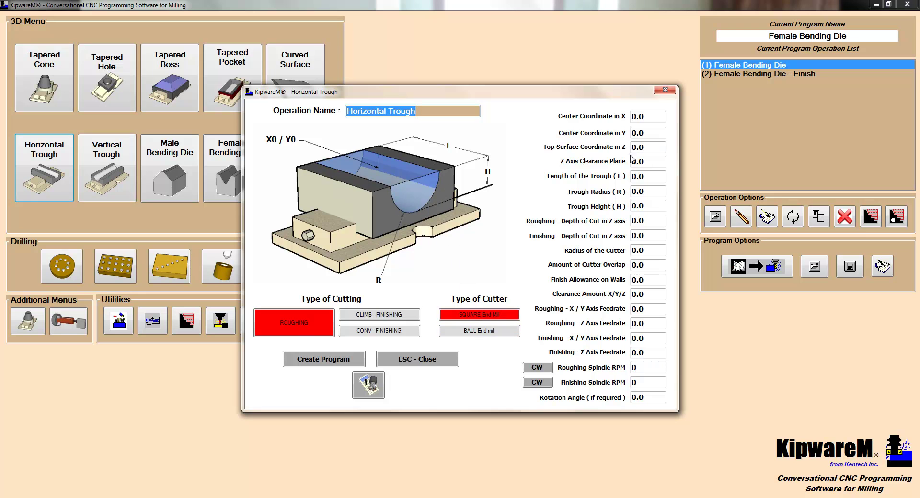
{"action": "left_click", "coordinate": [665, 90]}
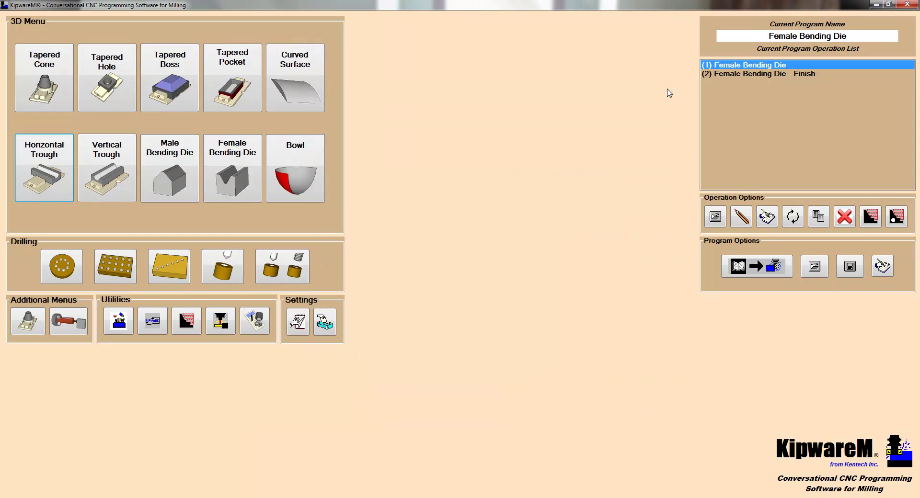
- Look over the 3D Bowl operation form and close it unchanged
{"action": "left_click", "coordinate": [303, 175]}
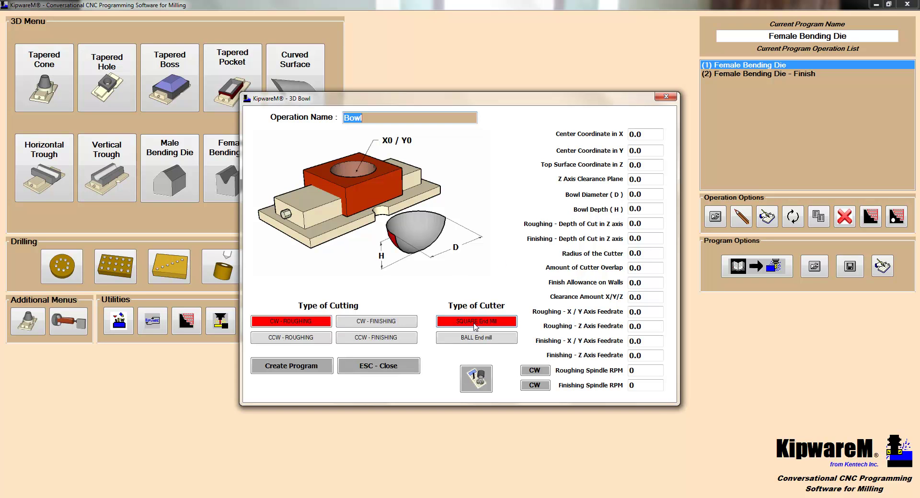
{"action": "left_click", "coordinate": [666, 98]}
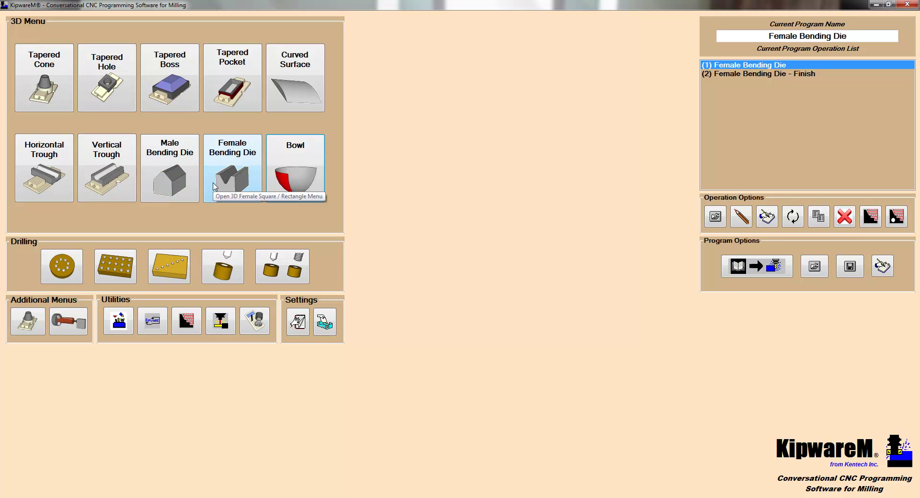
- Check the Male Bending Die form, close it, and bring up the Female Bending Die form
{"action": "left_click", "coordinate": [194, 183]}
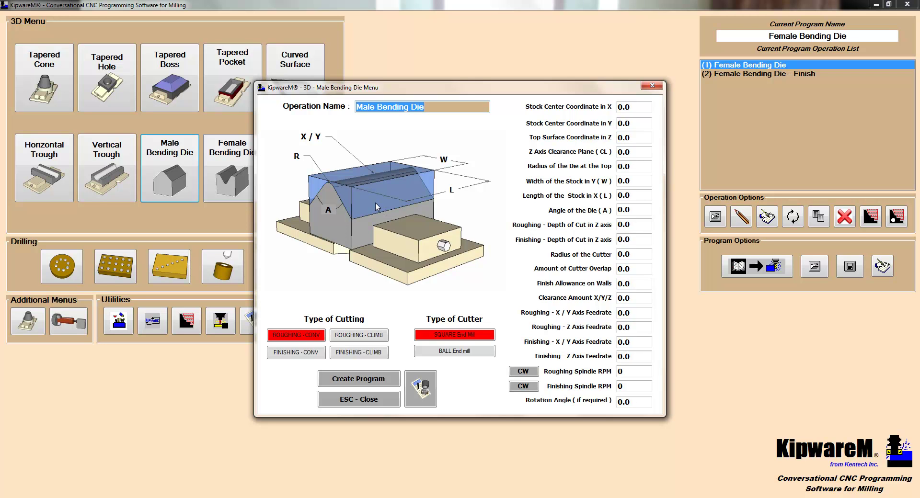
{"action": "left_click", "coordinate": [652, 86]}
{"action": "left_click", "coordinate": [244, 163]}
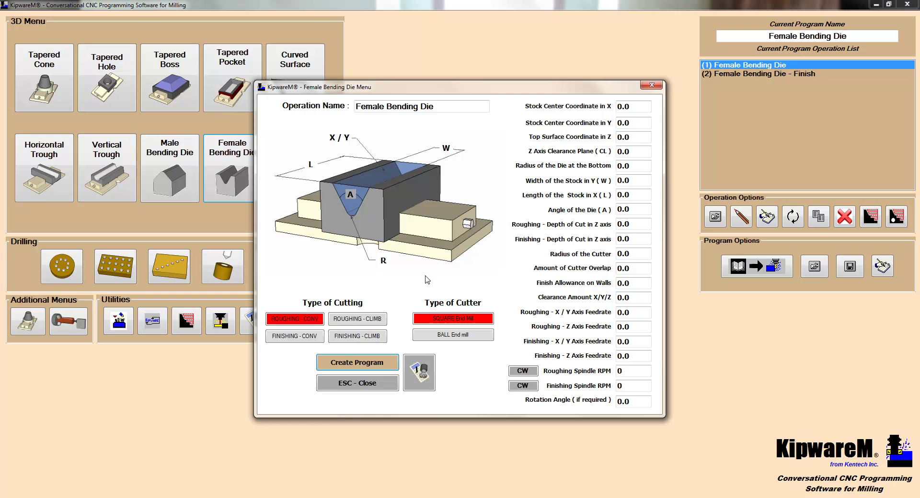
- Close the blank form and load operation 1's roughing parameters (60.0 angle, 1000/2000 RPM)
{"action": "left_click", "coordinate": [652, 85]}
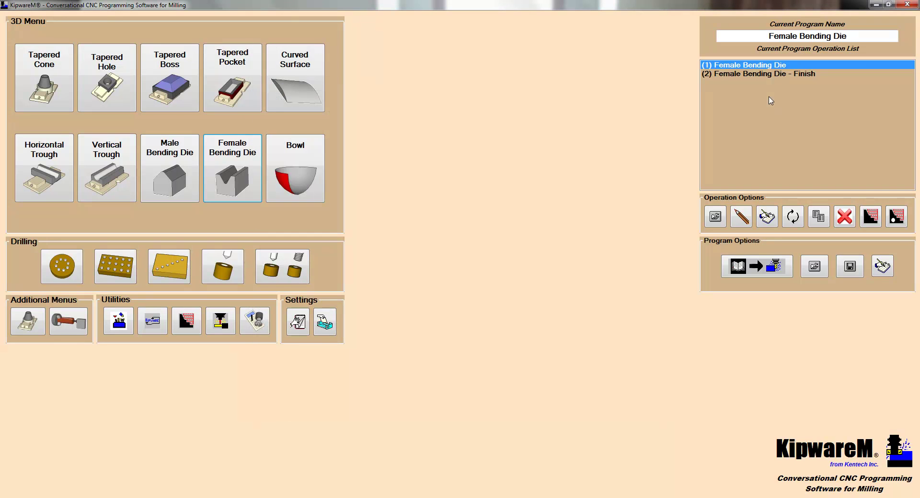
{"action": "double_click", "coordinate": [767, 66]}
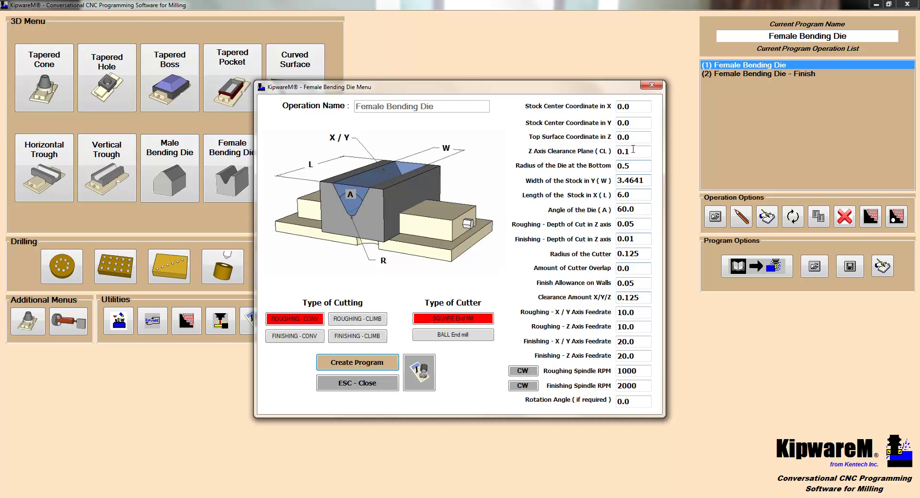
{"action": "left_click", "coordinate": [651, 84]}
{"action": "double_click", "coordinate": [741, 75]}
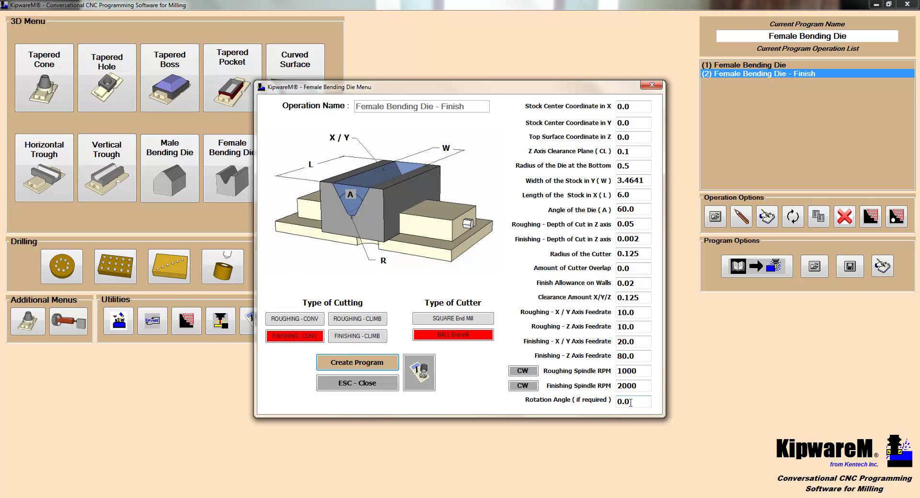
{"action": "left_click", "coordinate": [630, 403]}
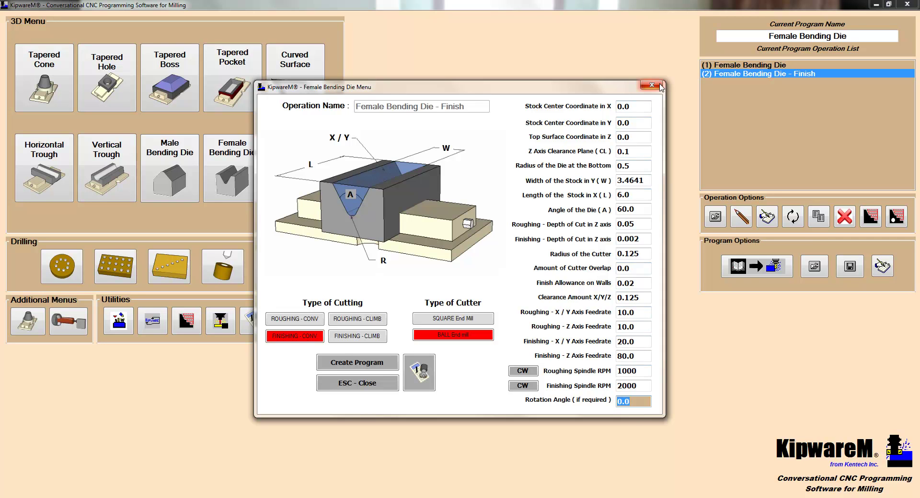
{"action": "left_click", "coordinate": [659, 86]}
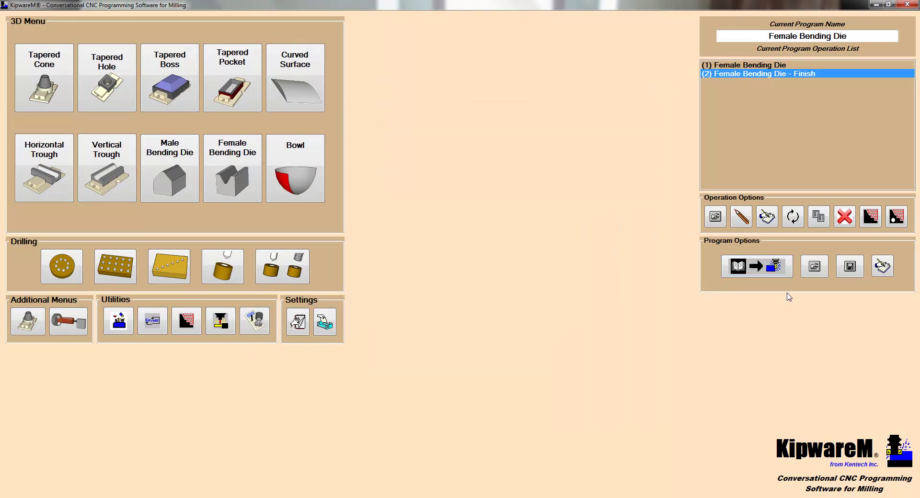
- Build the program: Female Bending Die roughing on tool 1, Finish cycle on tool 2
{"action": "left_click", "coordinate": [779, 269]}
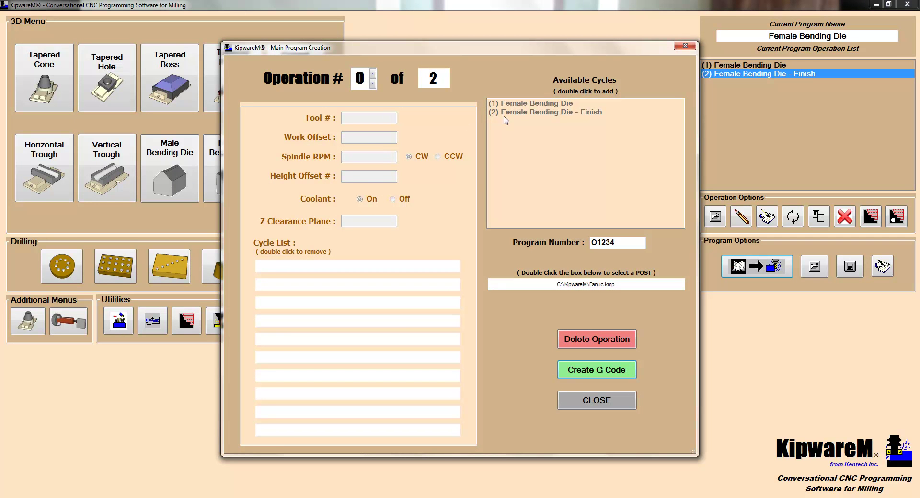
{"action": "left_click", "coordinate": [372, 74]}
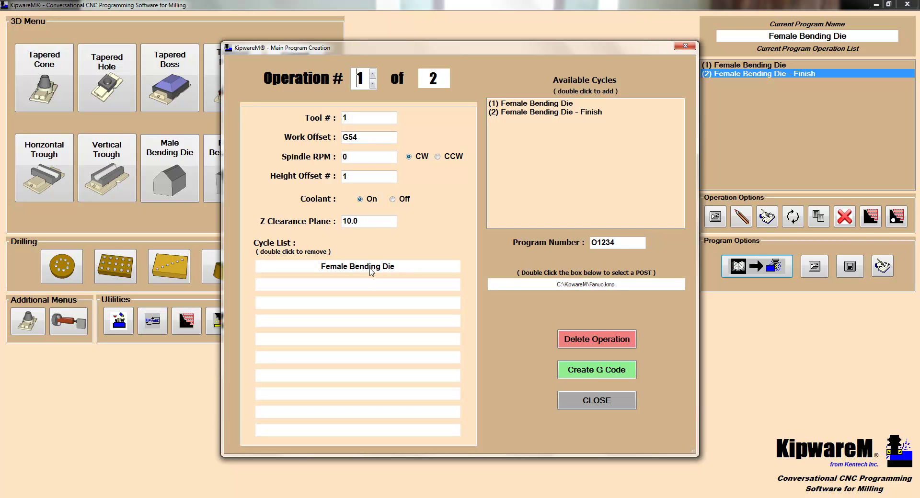
{"action": "left_click", "coordinate": [372, 74]}
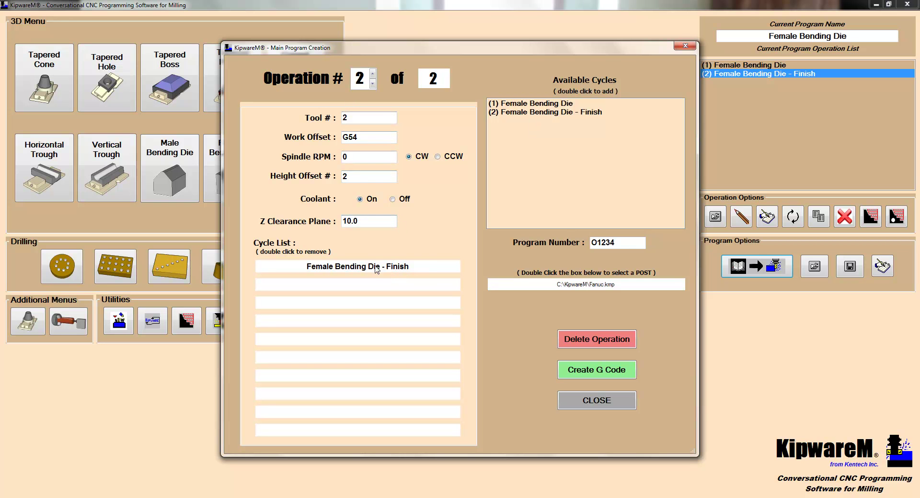
- Generate the G-code and save it over C:\Temp\die.nc, replacing the old file
{"action": "left_click", "coordinate": [593, 376]}
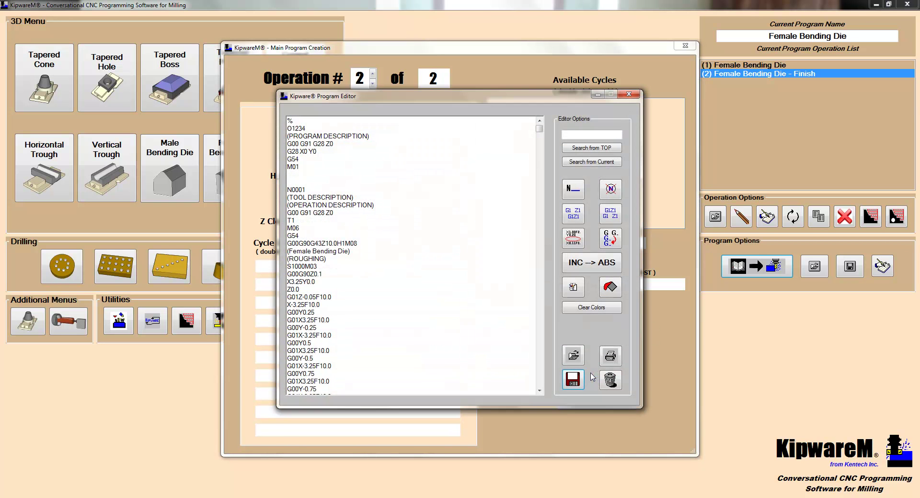
{"action": "left_click", "coordinate": [573, 379]}
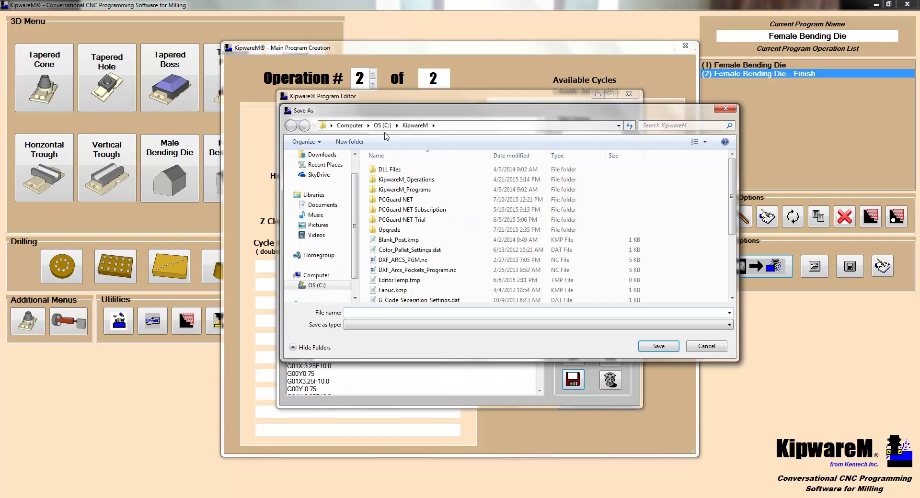
{"action": "scroll", "coordinate": [433, 216], "scroll_direction": "down", "scroll_amount": 10}
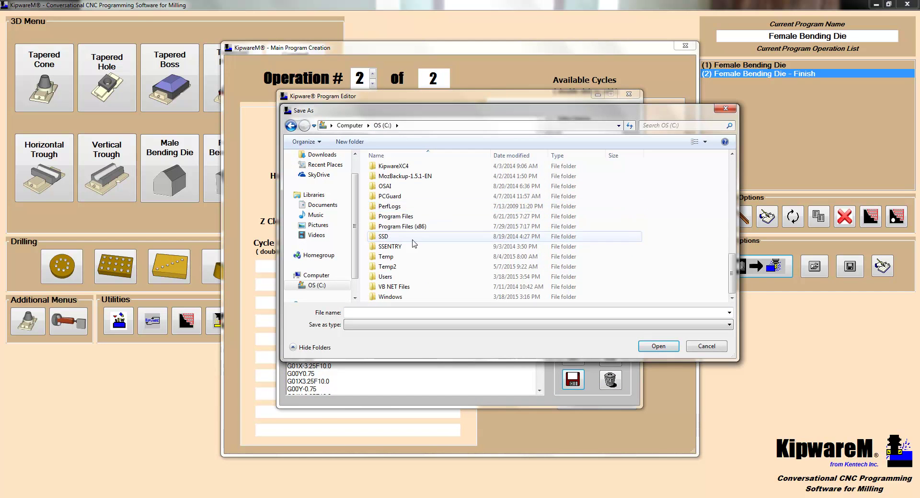
{"action": "double_click", "coordinate": [403, 264]}
{"action": "double_click", "coordinate": [569, 167]}
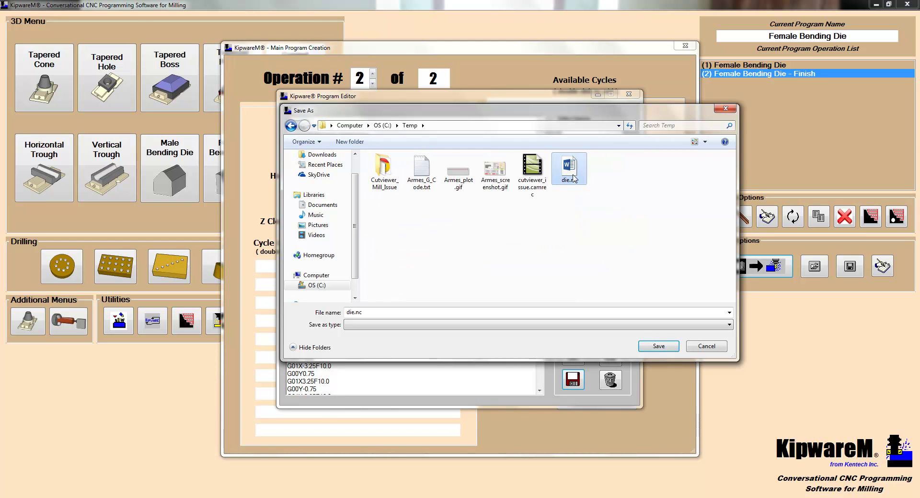
{"action": "left_click", "coordinate": [497, 257]}
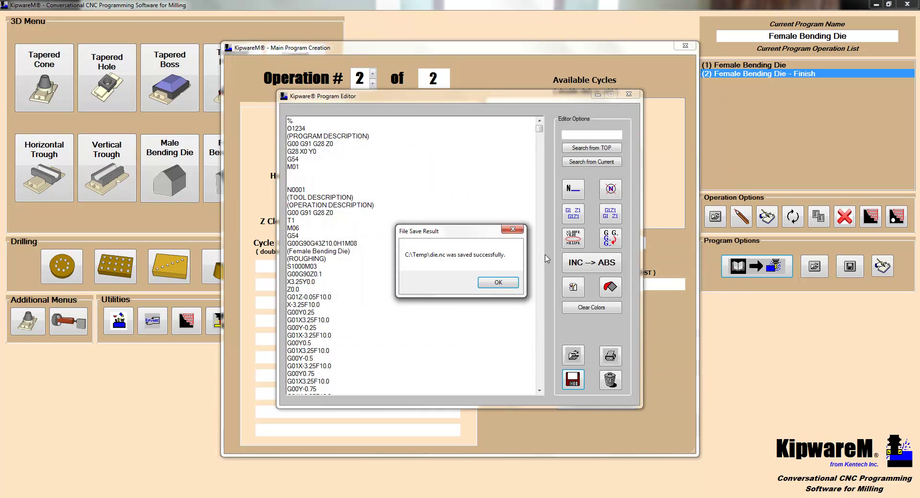
{"action": "left_click", "coordinate": [497, 281]}
{"action": "left_click", "coordinate": [610, 380]}
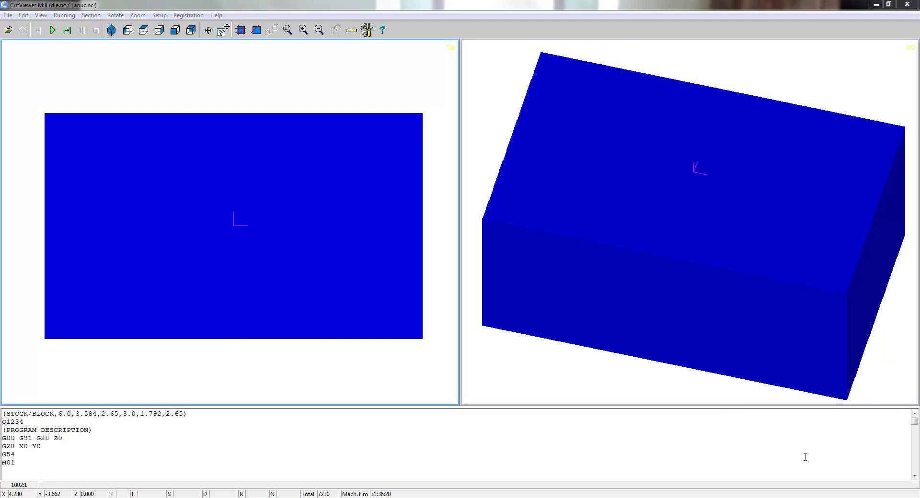
- Run the die.nc simulation through all 7230 blocks to cut the V-groove
{"action": "left_click", "coordinate": [51, 32]}
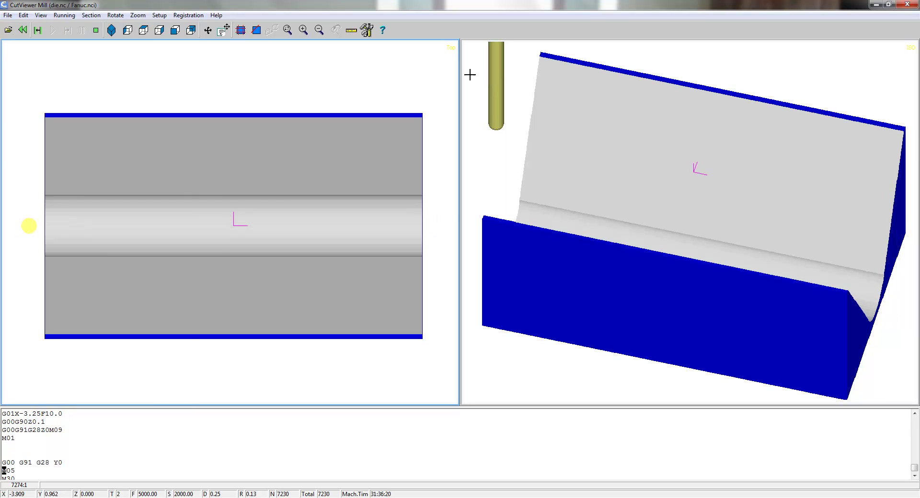
- Orbit the machined stock to inspect the V-groove end-on and from above-left
{"action": "left_click", "coordinate": [207, 31]}
{"action": "mouse_move", "coordinate": [668, 221]}
{"action": "right_mouse_down"}
{"action": "mouse_move", "coordinate": [627, 189]}
{"action": "mouse_move", "coordinate": [642, 184]}
{"action": "mouse_move", "coordinate": [625, 183]}
{"action": "right_mouse_up"}
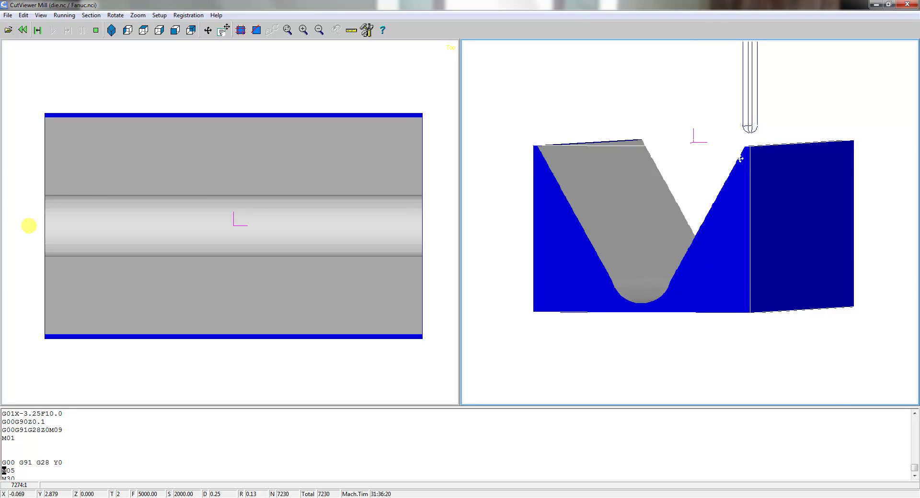
{"action": "mouse_move", "coordinate": [644, 187]}
{"action": "right_mouse_down"}
{"action": "mouse_move", "coordinate": [647, 194]}
{"action": "mouse_move", "coordinate": [637, 187]}
{"action": "mouse_move", "coordinate": [646, 188]}
{"action": "right_mouse_up"}
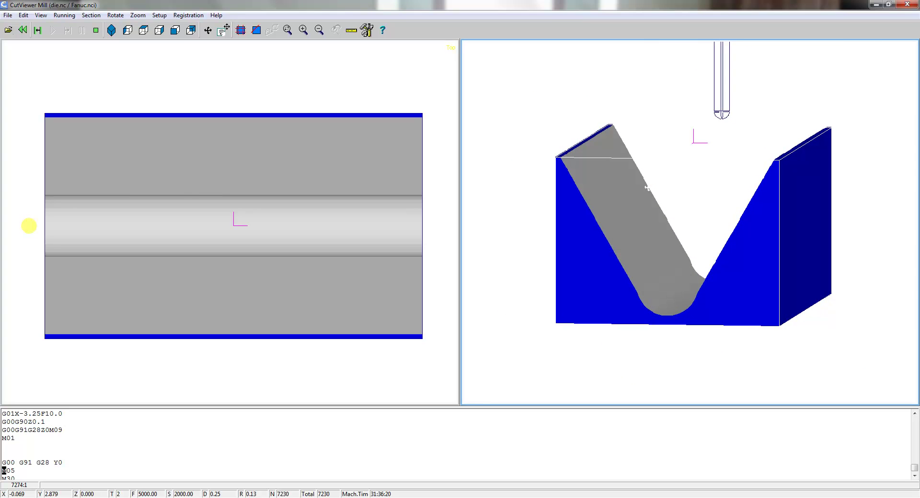